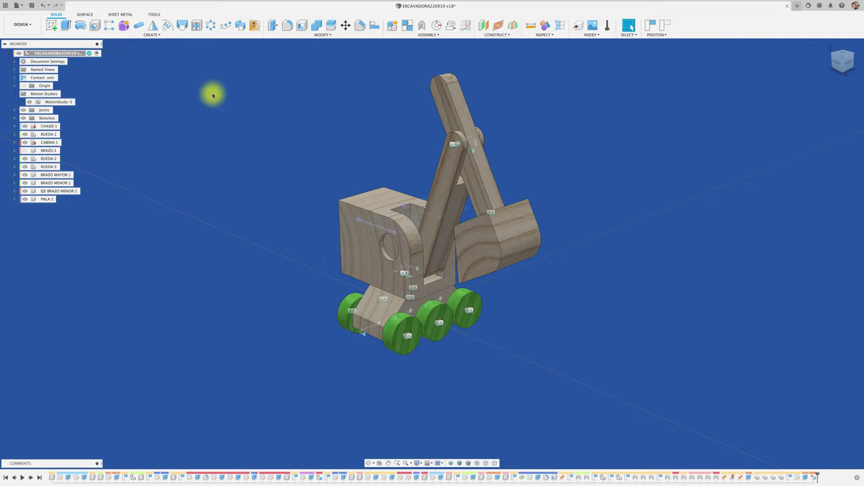
Switch Fusion 360 from the design workspace to the Render workspace.
click(29, 25)
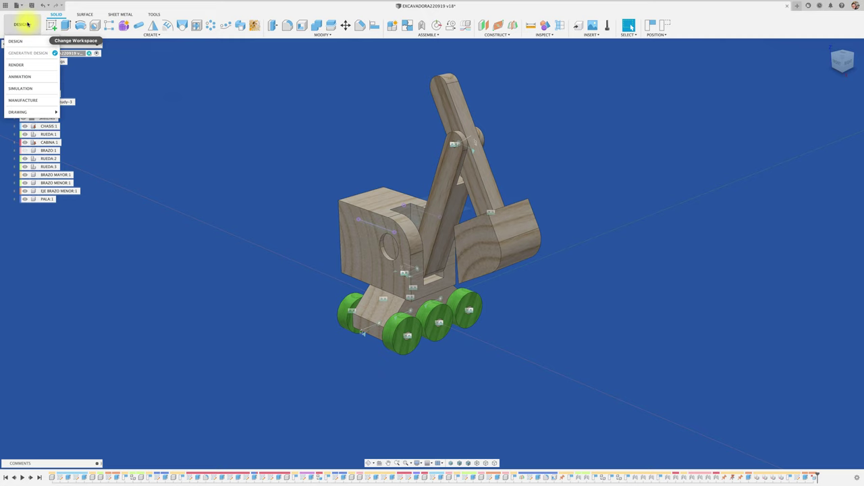
click(31, 65)
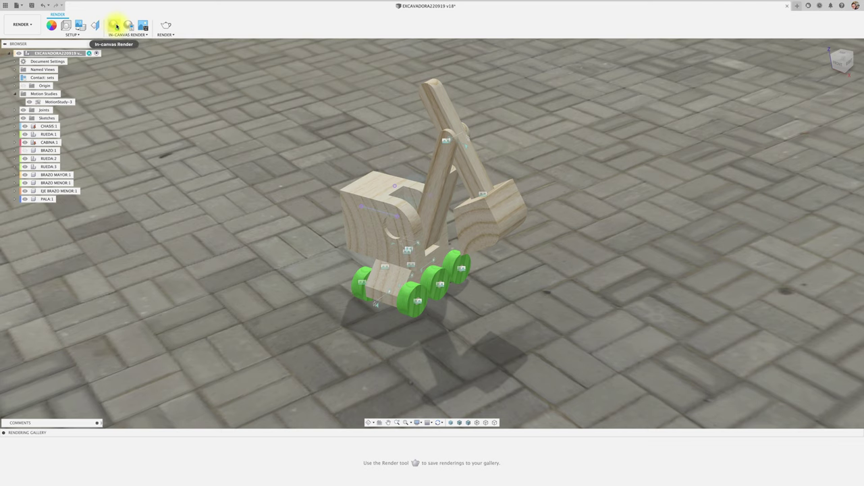
Run an in-canvas live render of the excavator on the pavement, then stop it.
click(115, 25)
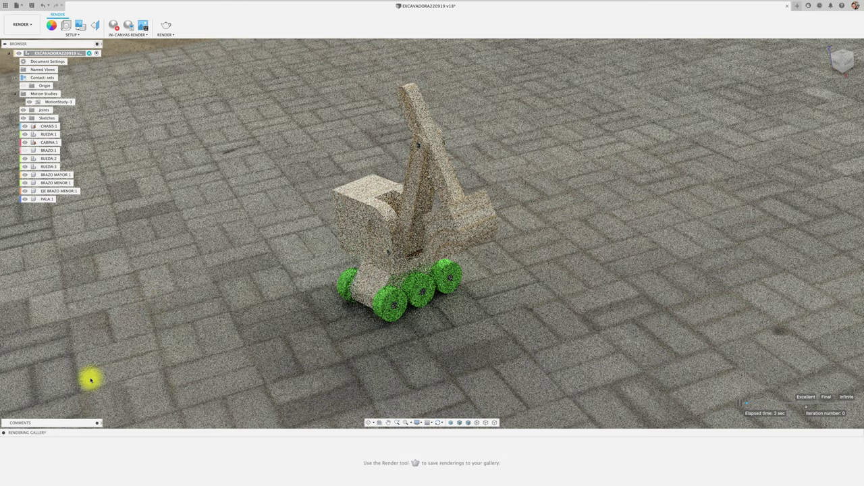
click(114, 25)
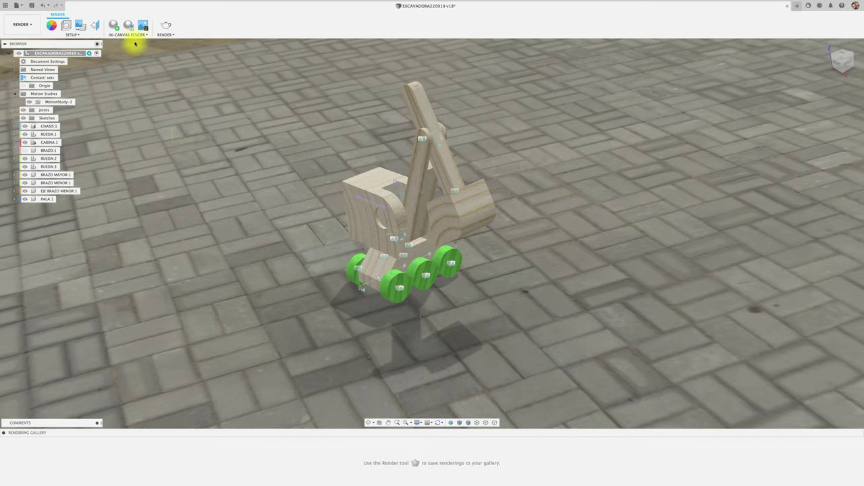
Open the render settings, move them off the model, and browse the aspect ratio choices.
click(166, 27)
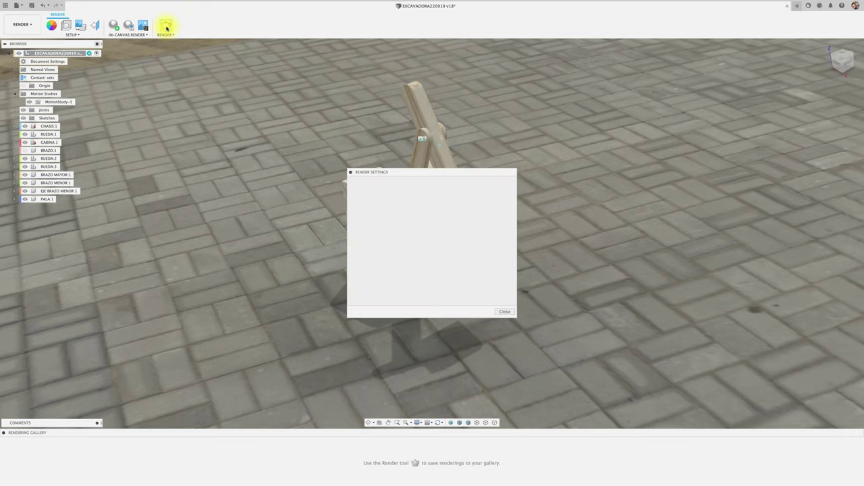
drag(438, 172, 607, 134)
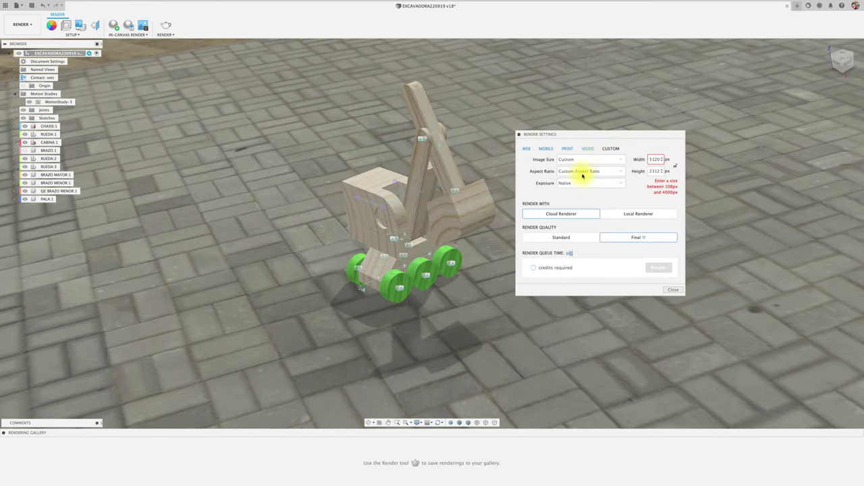
click(590, 160)
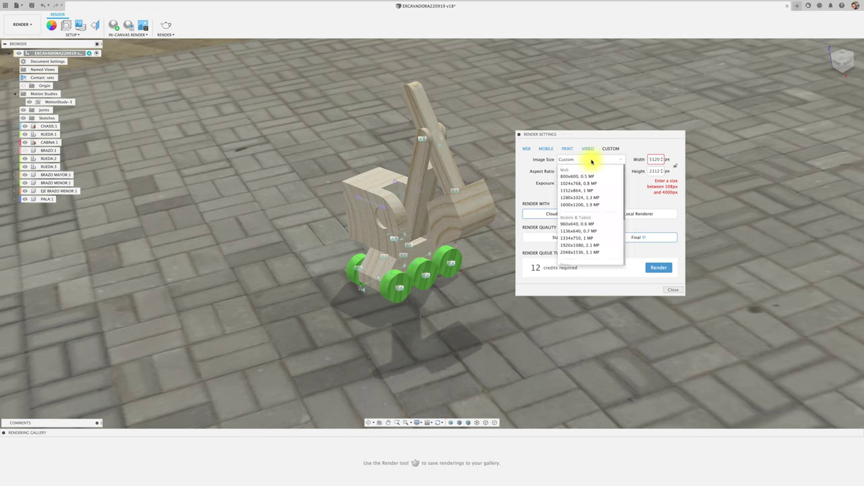
click(592, 161)
click(611, 173)
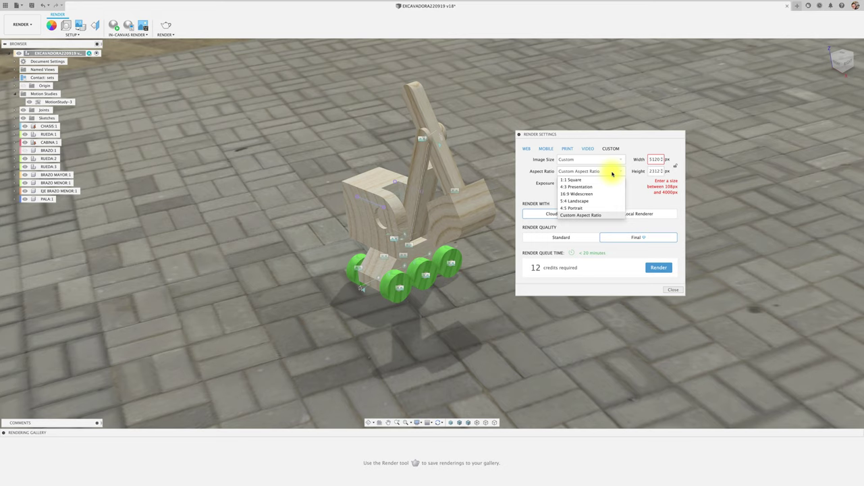
click(646, 197)
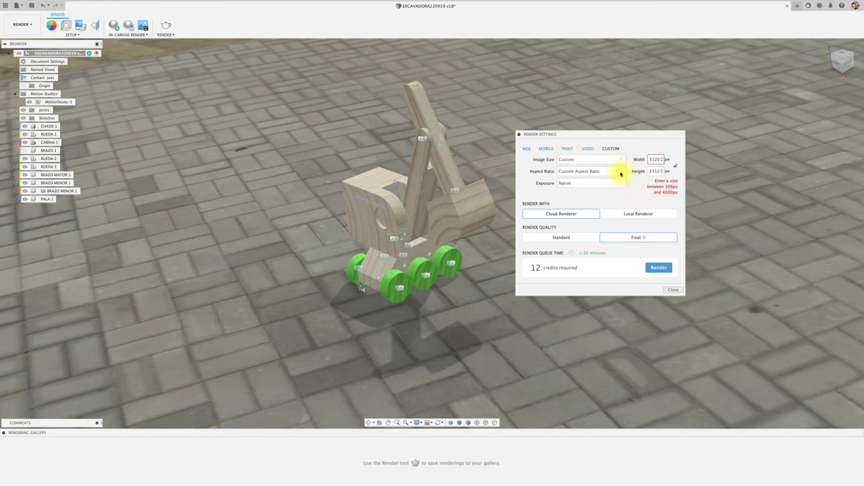
Choose the 2048x1536, 3.1 MP image size preset.
click(620, 171)
click(620, 172)
click(618, 160)
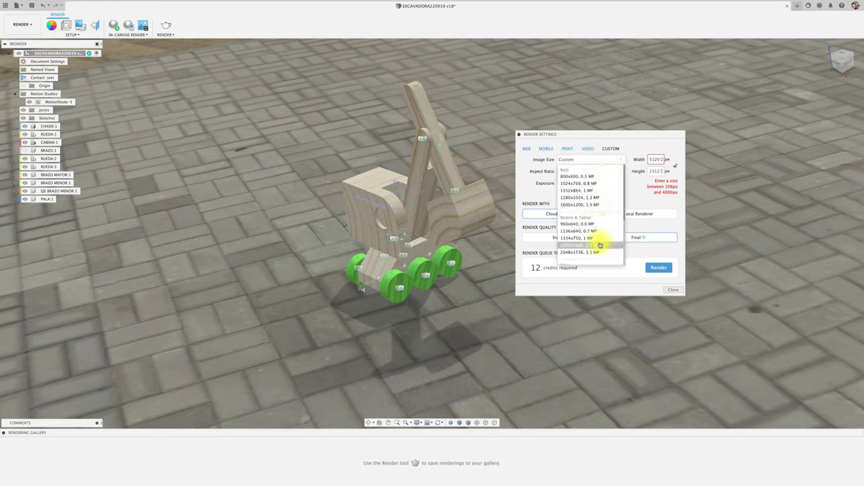
scroll(612, 215, down, 1)
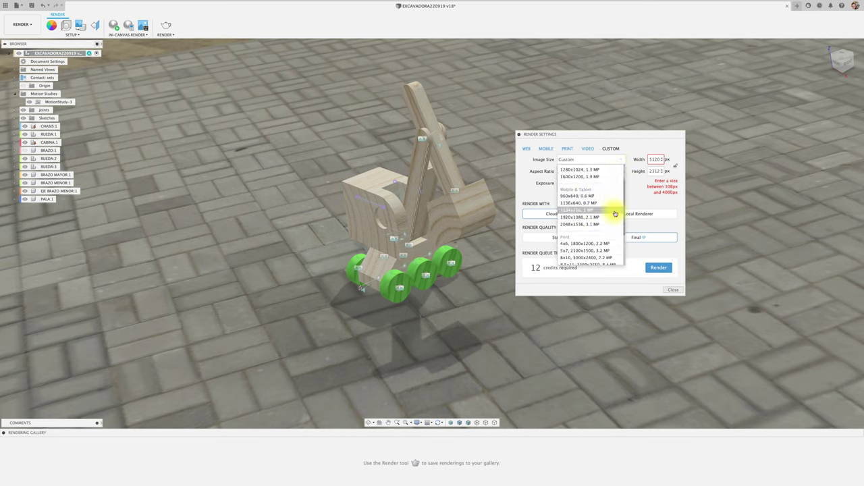
scroll(614, 214, down, 2)
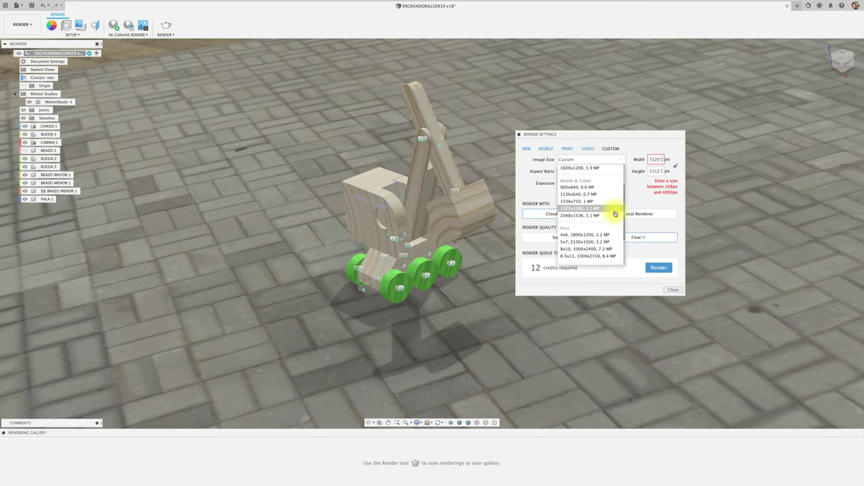
scroll(615, 214, up, 1)
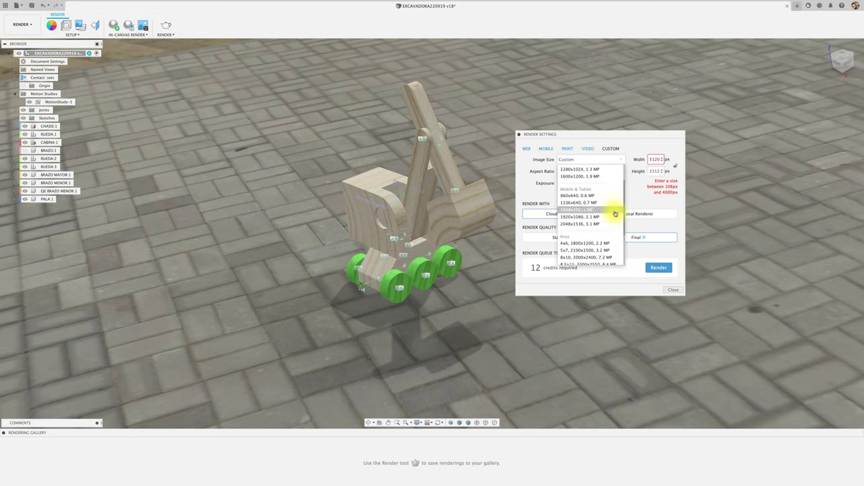
scroll(615, 214, up, 1)
scroll(615, 214, up, 2)
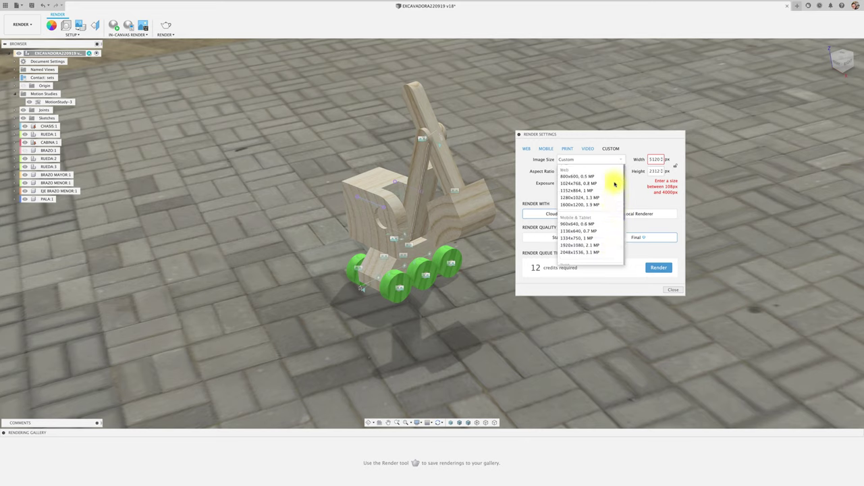
scroll(606, 211, down, 1)
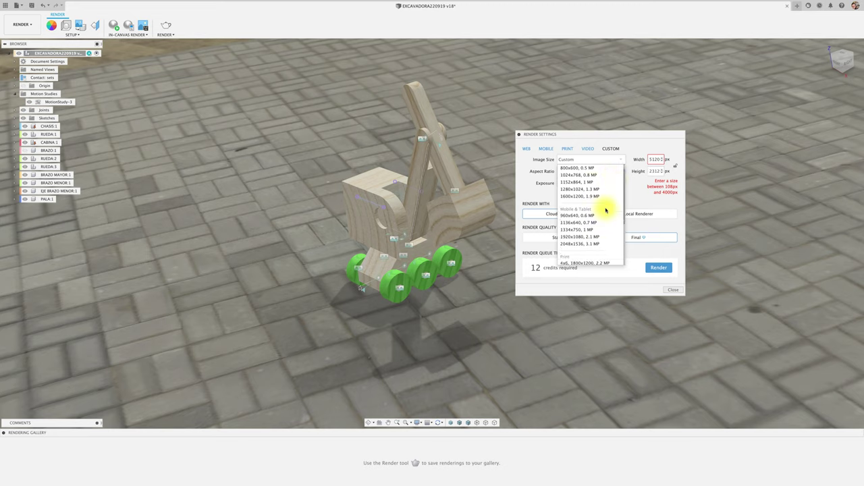
scroll(606, 211, down, 1)
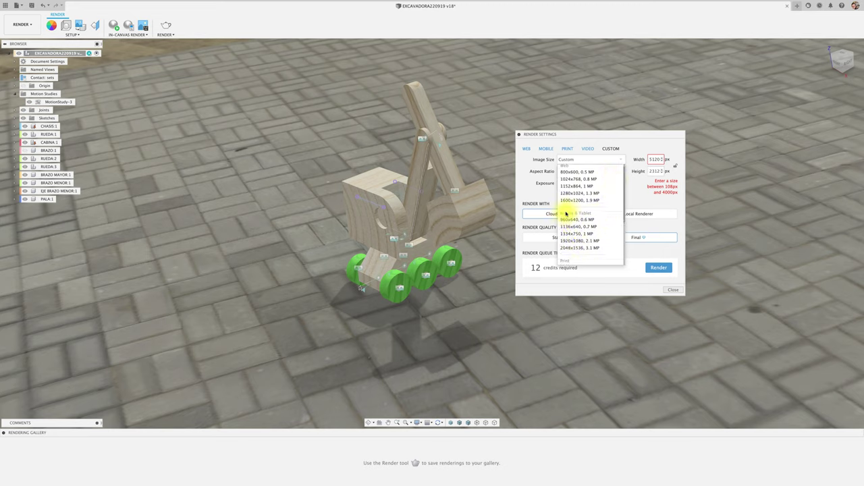
click(579, 248)
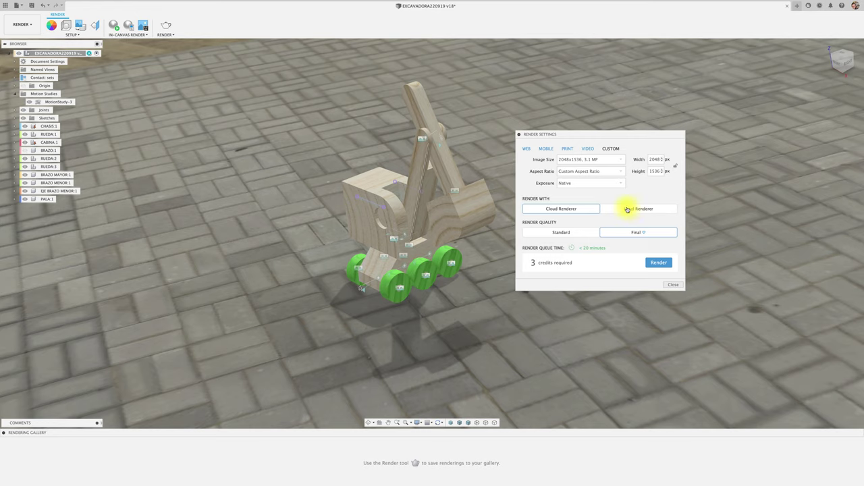
Use the Local Renderer at advanced quality 100, with TIFF (Uncompressed) output.
click(628, 209)
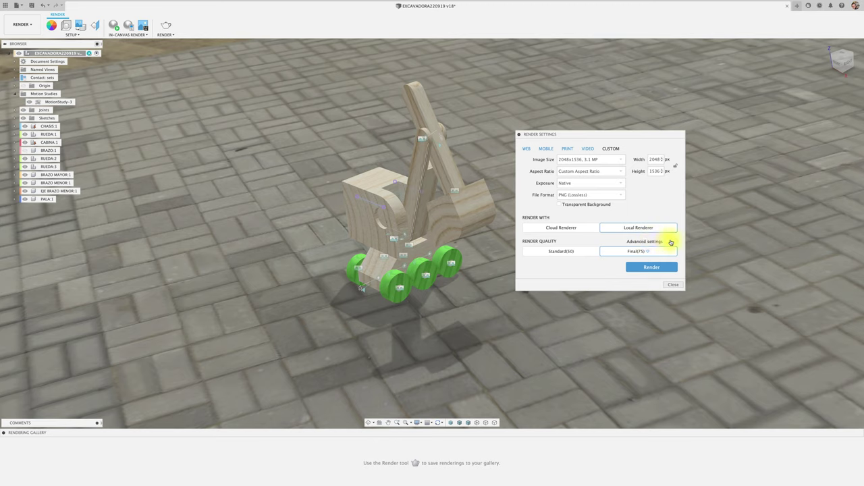
click(671, 242)
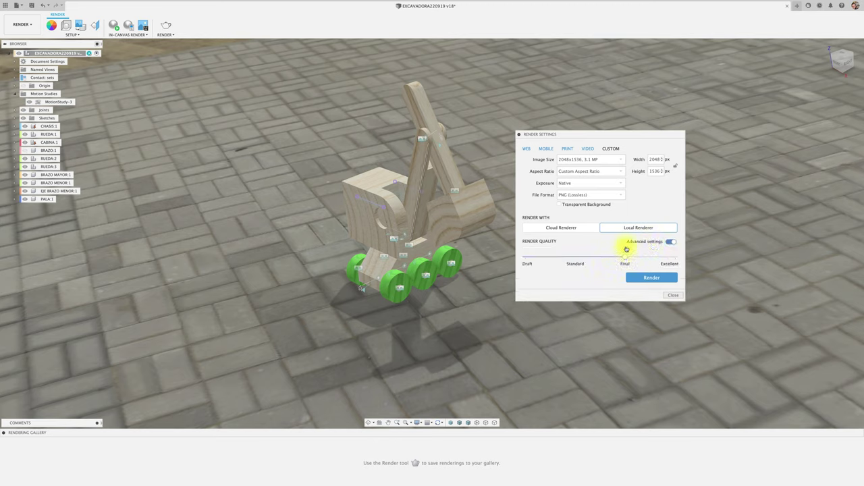
mouse_move(628, 252)
mouse_down()
mouse_move(578, 261)
mouse_move(703, 256)
mouse_up()
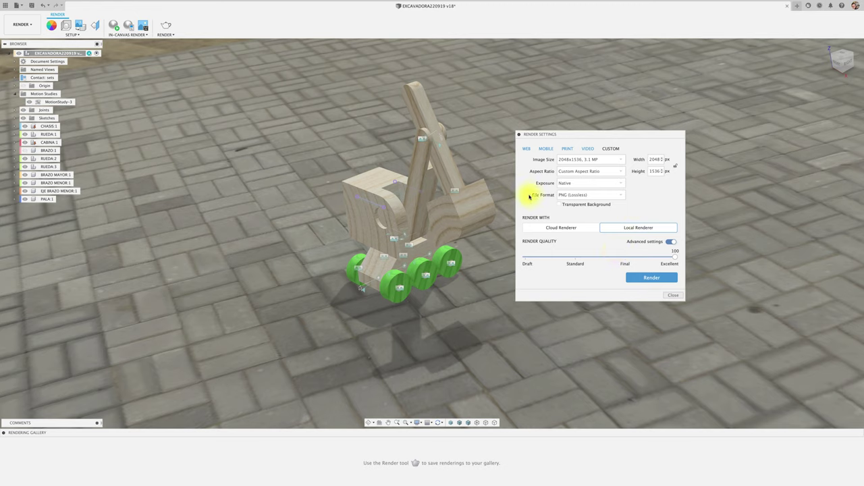
click(596, 196)
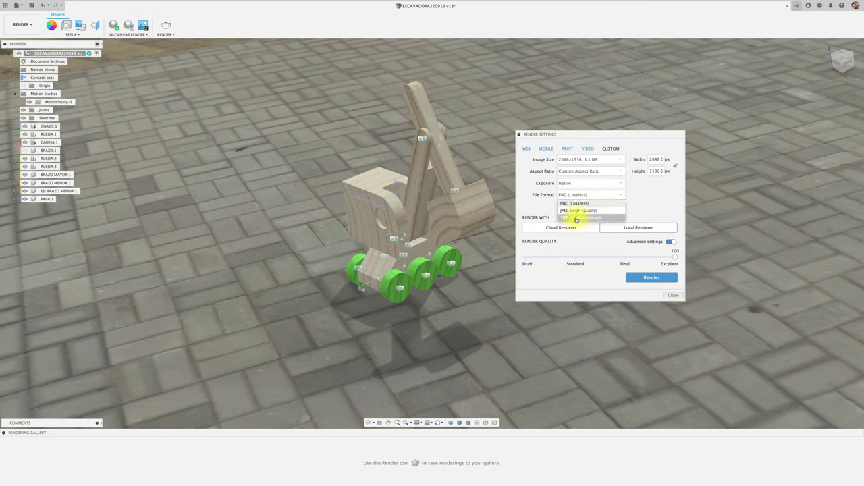
click(576, 218)
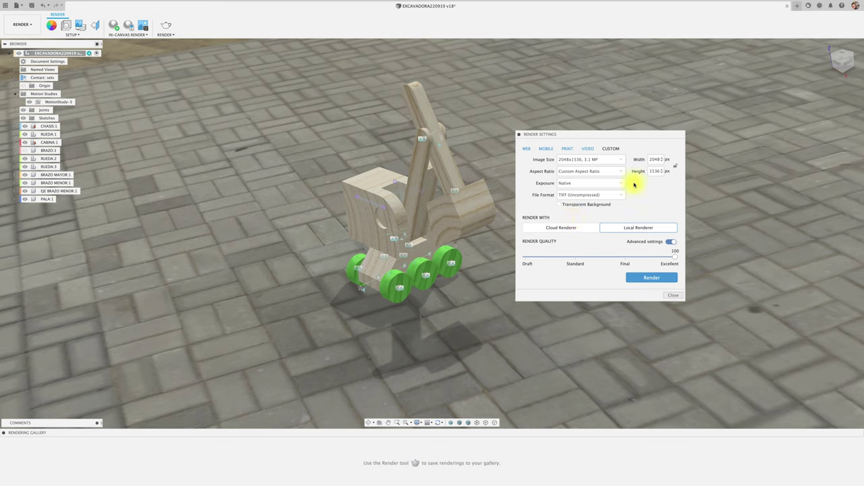
Try Square, 4:3 and 16:9 aspect ratios, ending on Custom at 2048x1152.
click(614, 171)
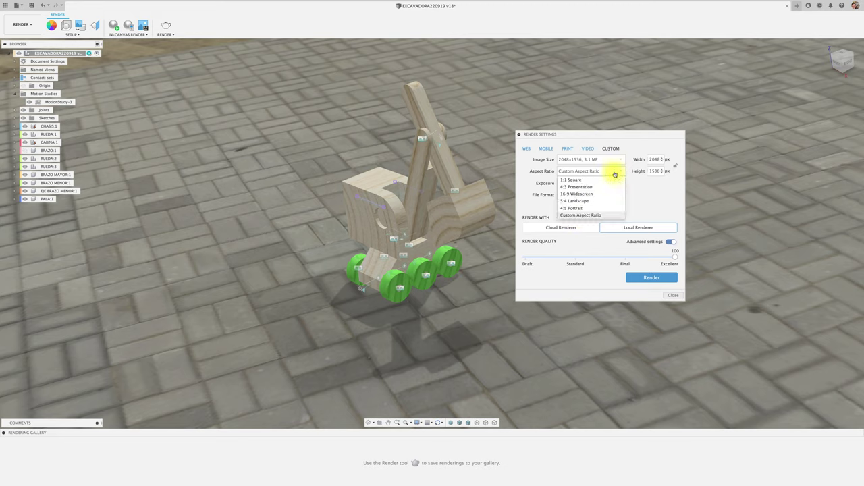
click(593, 183)
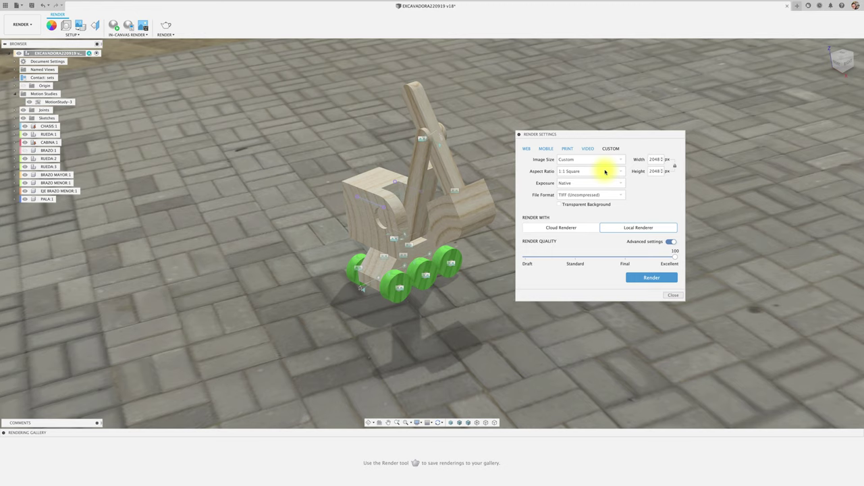
click(605, 172)
click(594, 179)
click(598, 172)
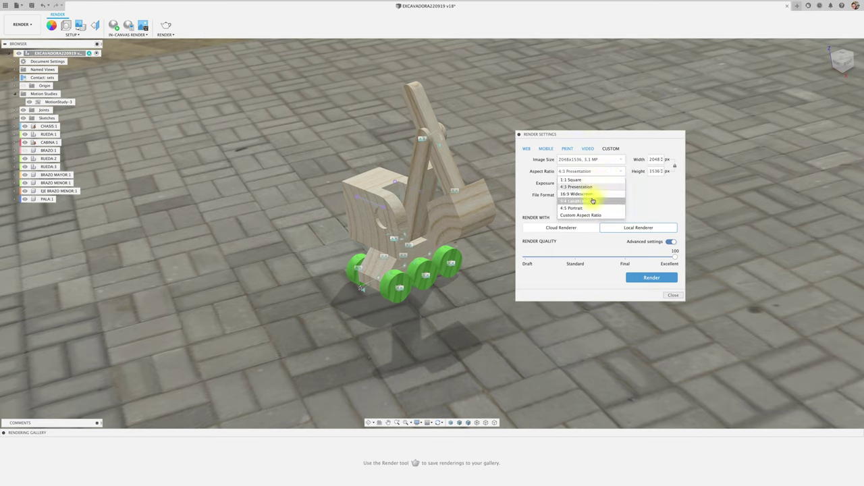
click(594, 194)
click(605, 173)
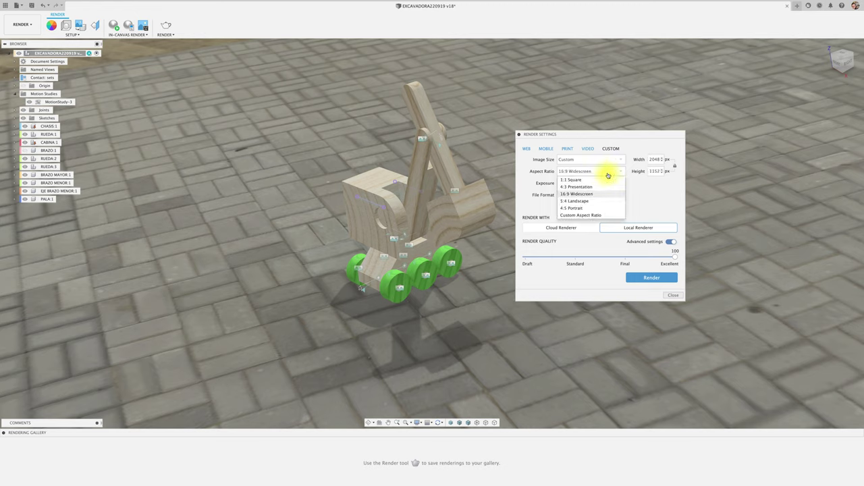
click(601, 217)
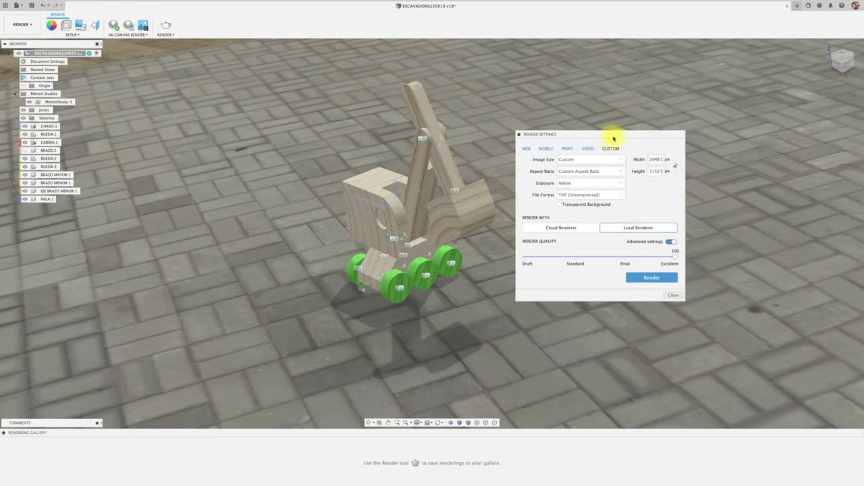
Launch the local 2048x1152 TIFF render of the excavator.
drag(613, 135, 632, 124)
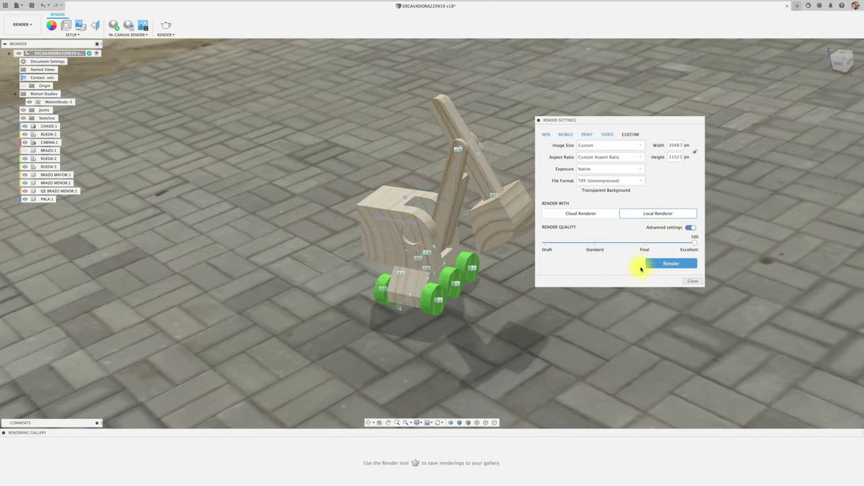
click(671, 264)
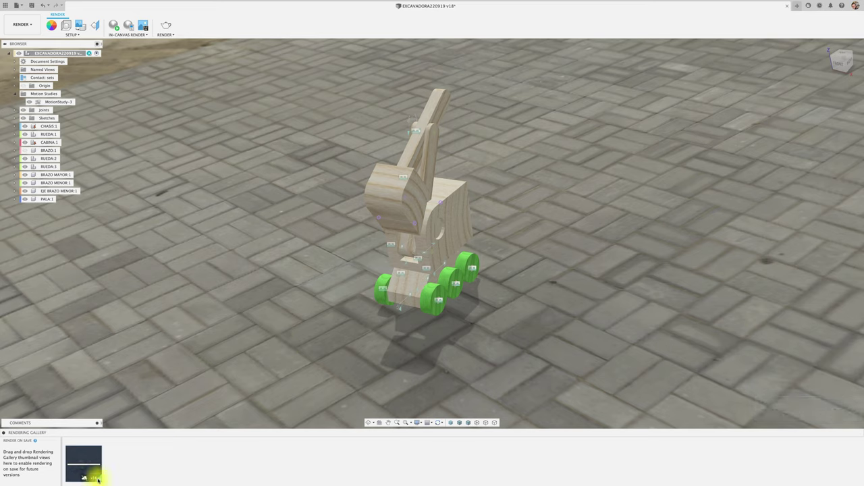
Select the root excavator assembly while the render progresses in the gallery.
click(80, 54)
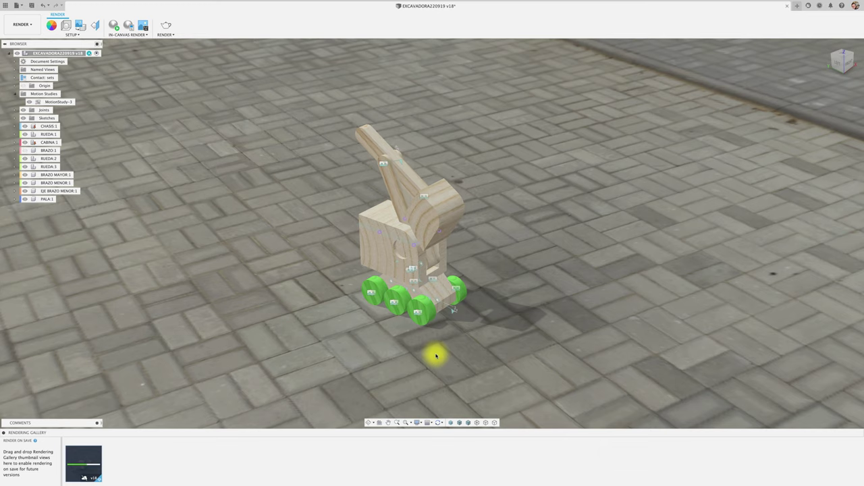
Zoom into the excavator and select the finished render thumbnail in the gallery.
scroll(436, 356, up, 3)
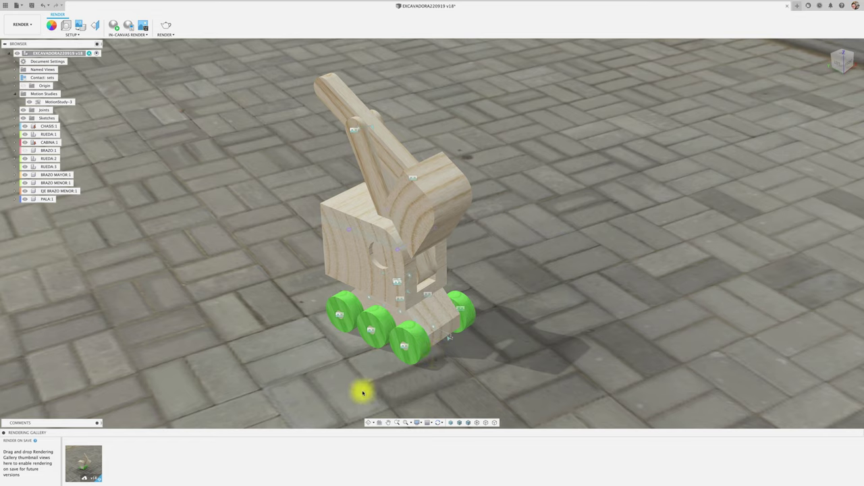
click(81, 466)
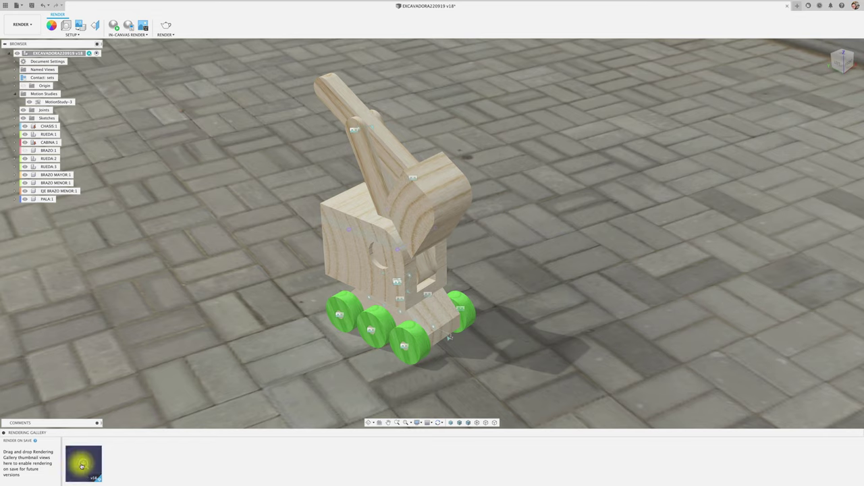
mouse_move(84, 464)
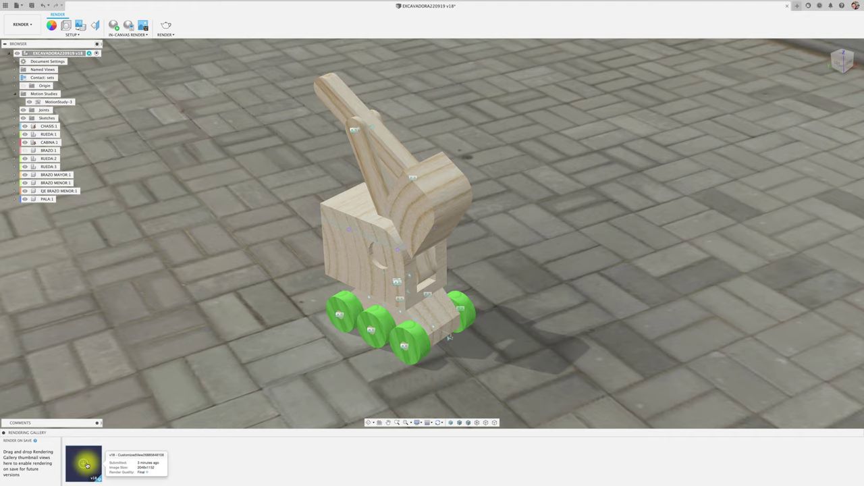
Open the finished render in the gallery viewer, save it to the Desktop, and close the viewer.
double_click(86, 466)
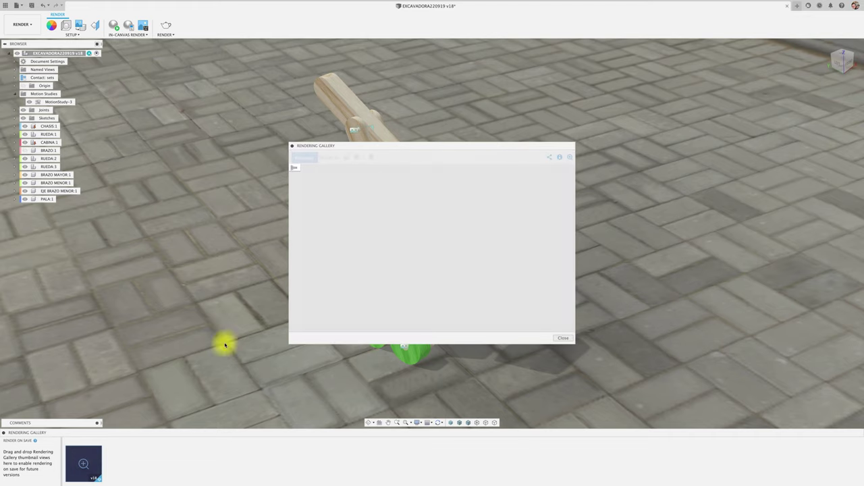
drag(388, 144, 307, 118)
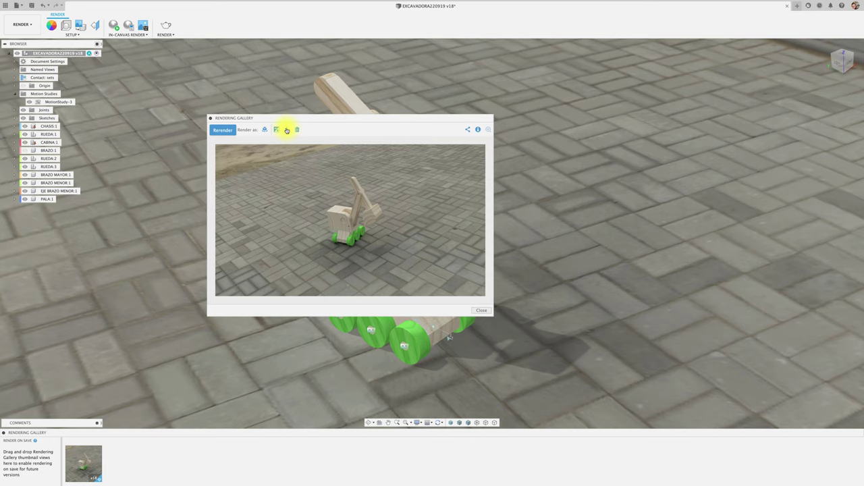
click(286, 130)
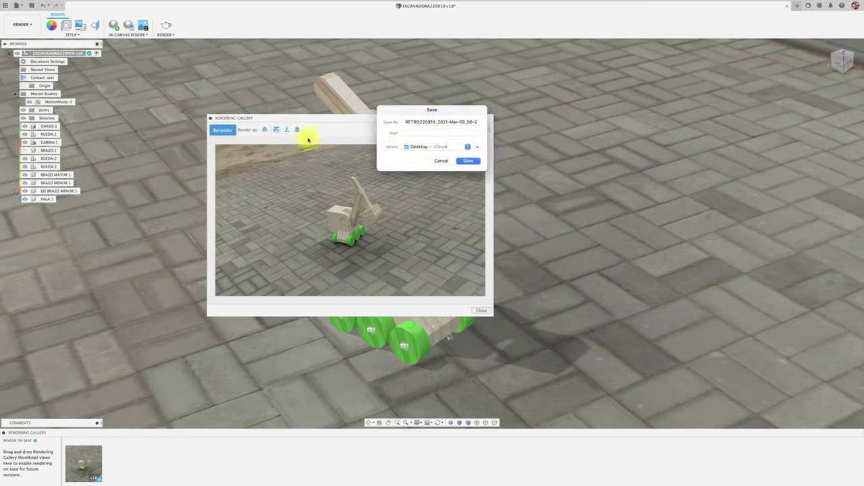
click(466, 160)
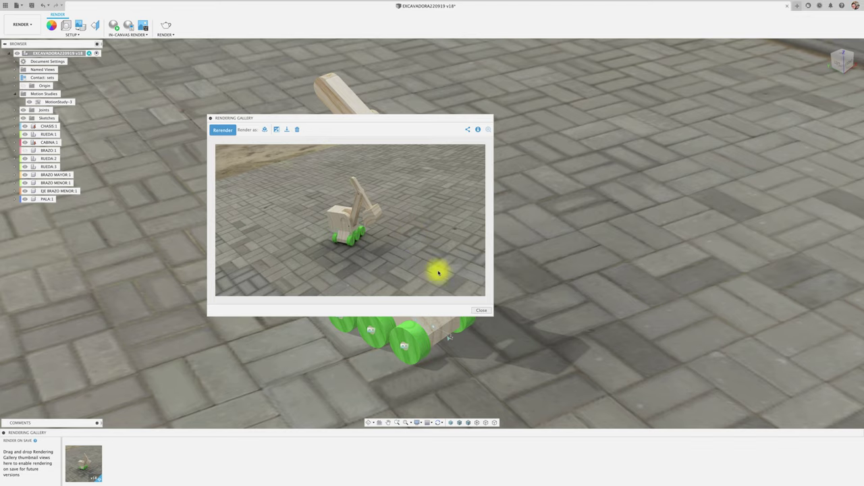
click(481, 311)
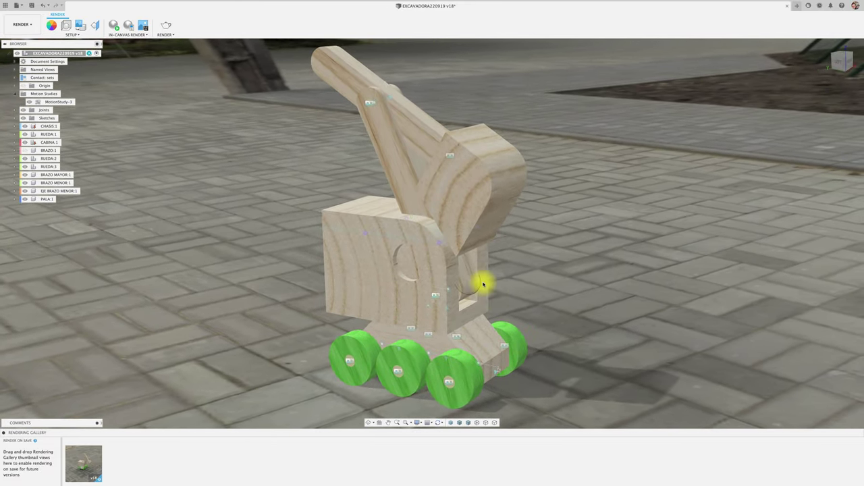
Launch a second local render of the close-up view with the same 2048x1152 TIFF settings.
click(165, 25)
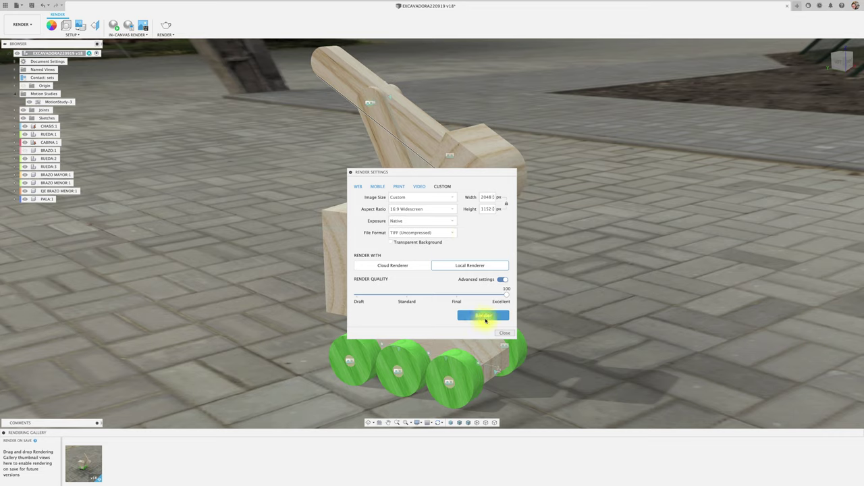
click(485, 318)
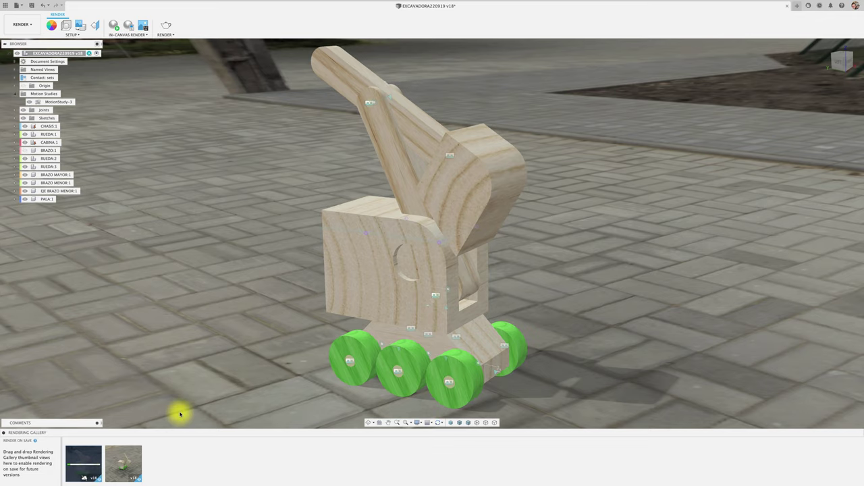
Open the saved RETRO .tif render from the Desktop in Preview, then close it.
key(ctrl+Up)
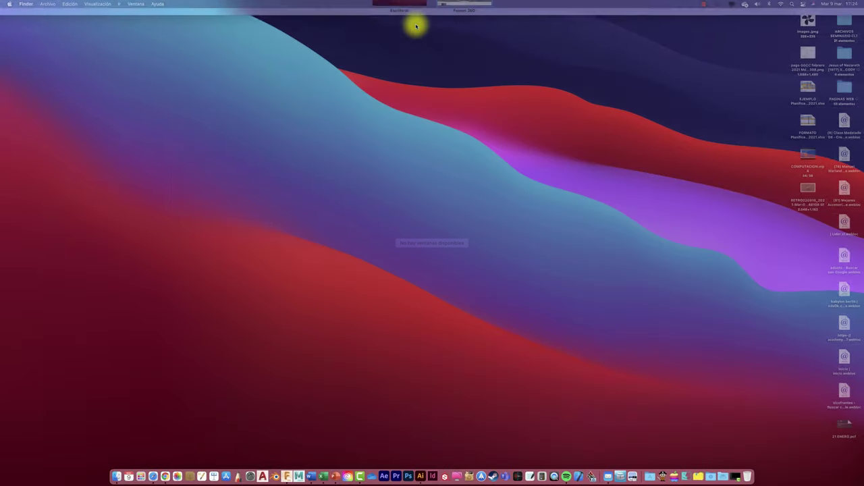
click(416, 25)
click(808, 190)
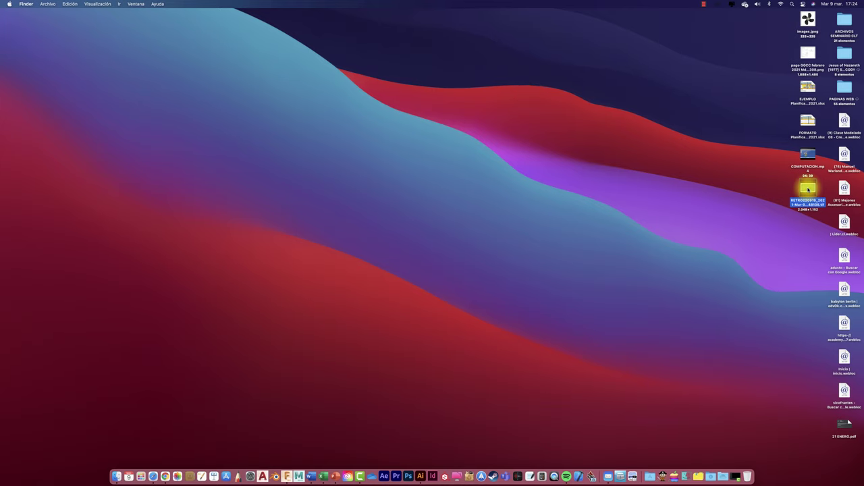
double_click(809, 190)
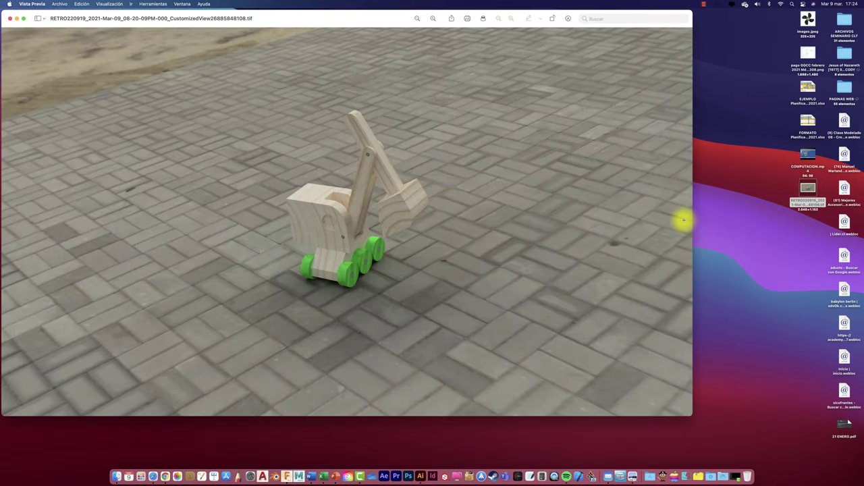
click(10, 18)
Open the render TIFF in Photoshop, then return to the spaces overview.
right_click(806, 189)
mouse_move(604, 200)
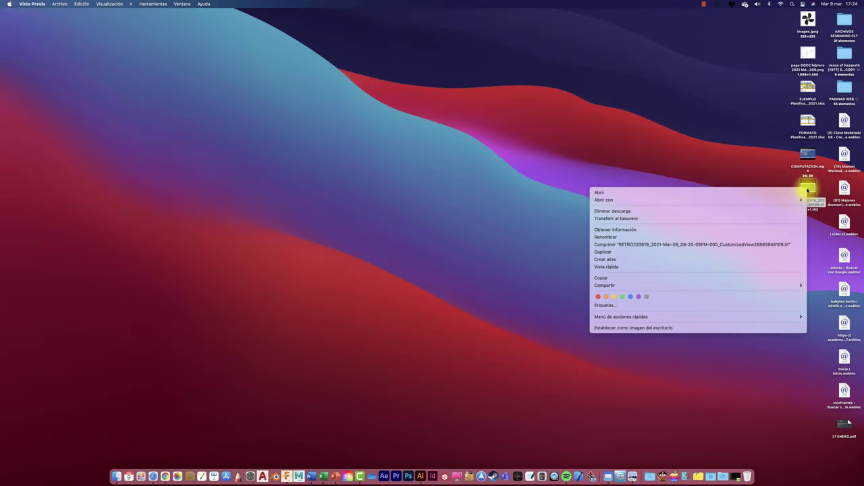
click(545, 218)
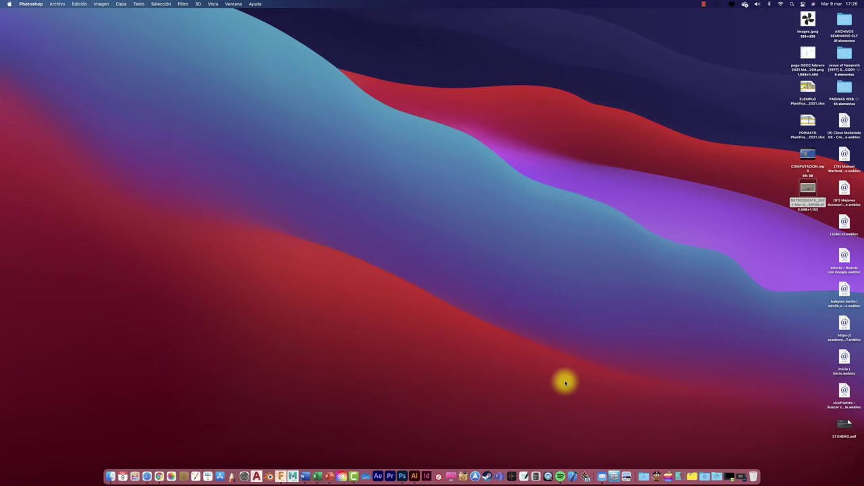
key(ctrl+Up)
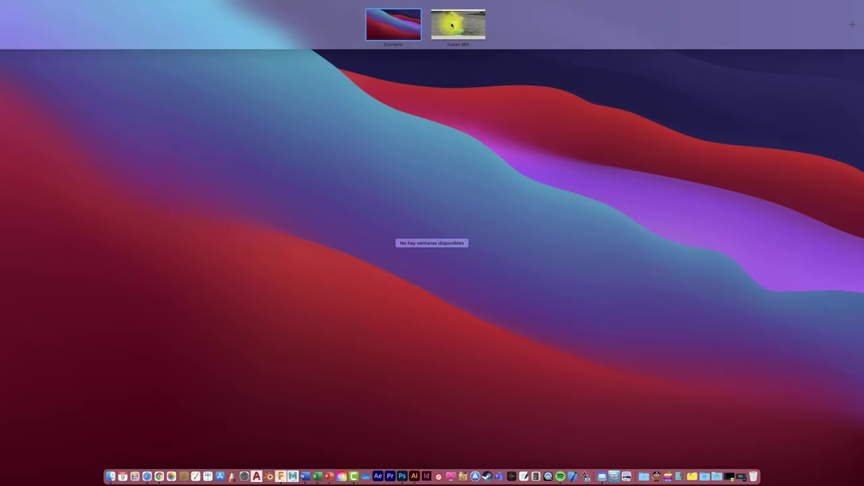
Save the close-up excavator render from the gallery as a 2048×1152 TIFF on the Desktop, then show the desktop.
click(452, 22)
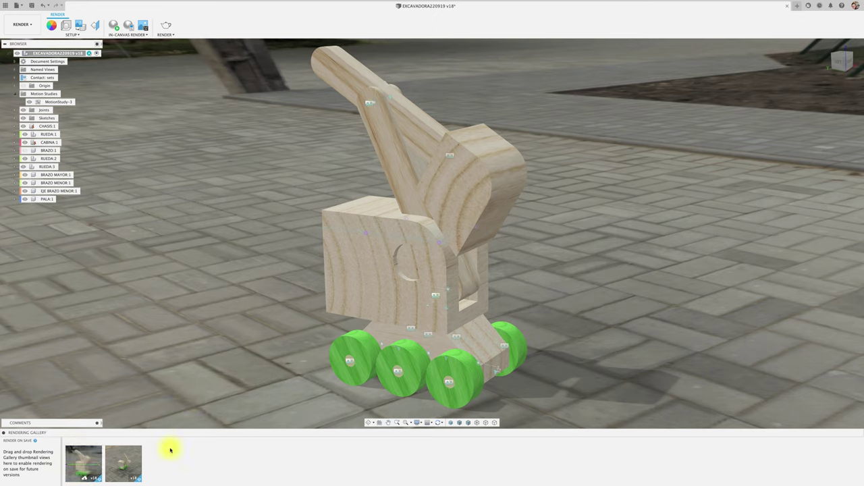
double_click(81, 463)
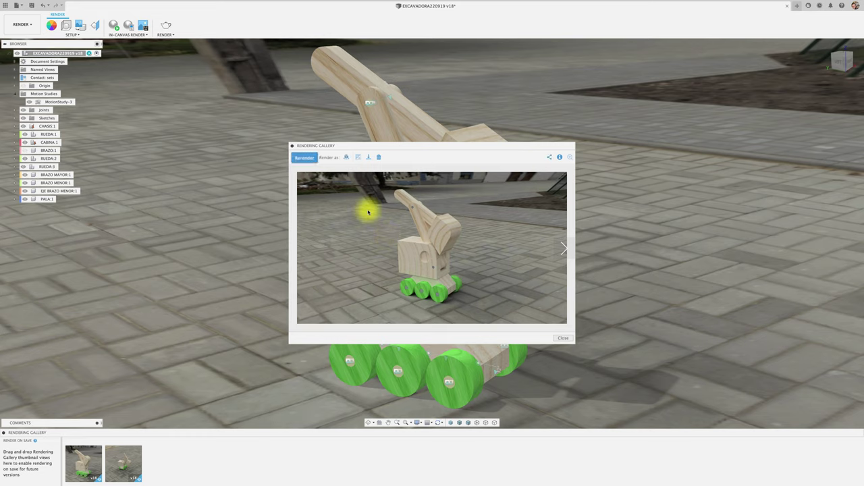
click(369, 158)
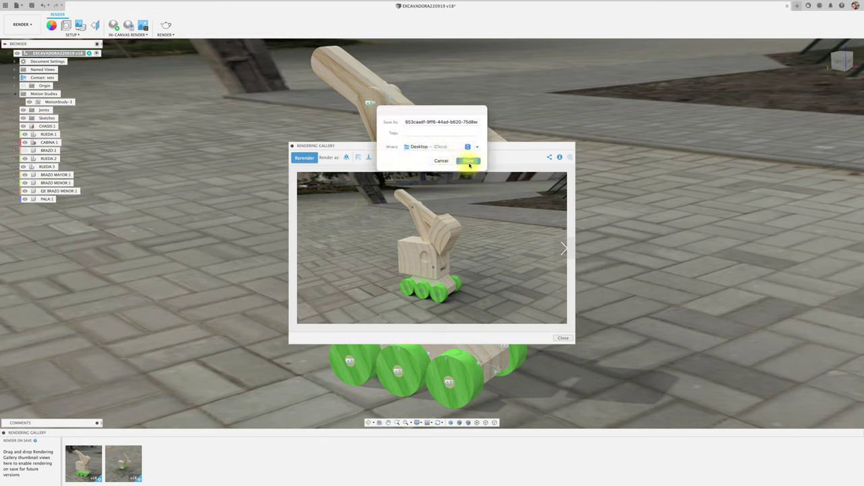
click(470, 163)
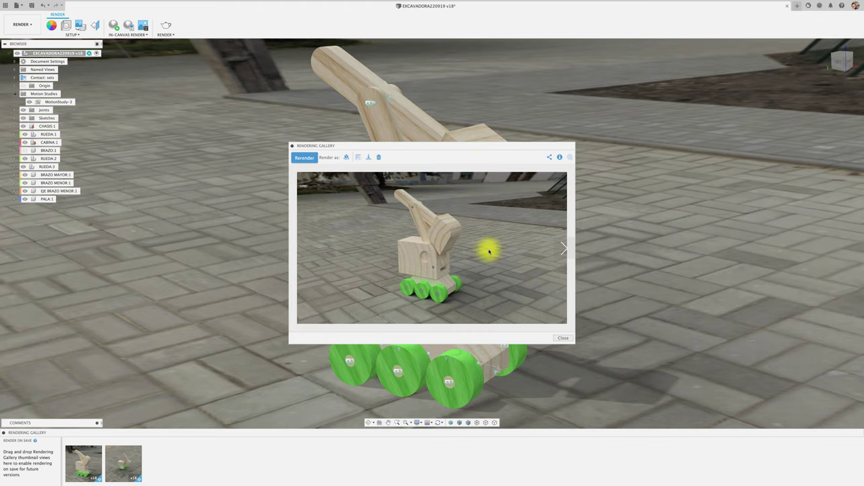
key(ctrl+Up)
click(409, 33)
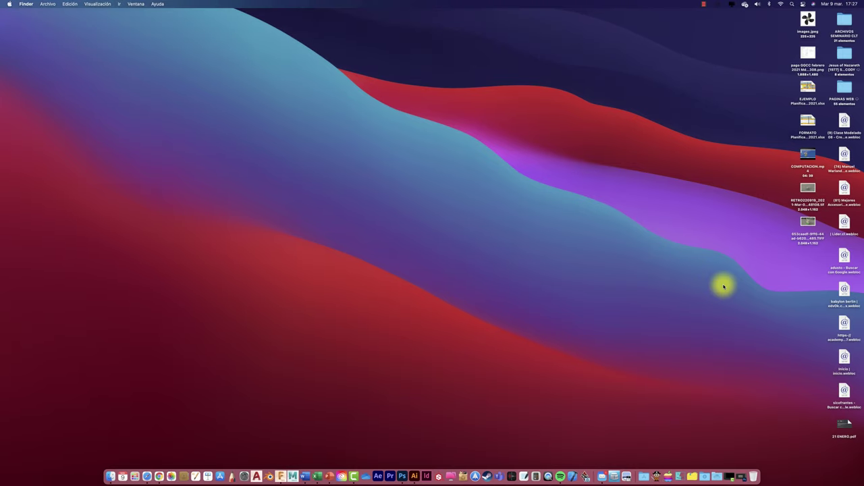
Preview the 653caadf close-up TIFF, then open it with Adobe Photoshop 2020.
double_click(808, 223)
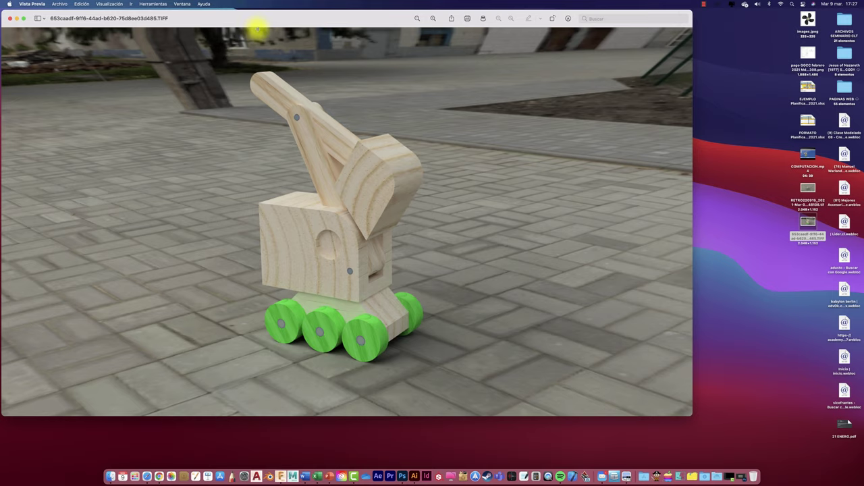
drag(257, 29, 274, 31)
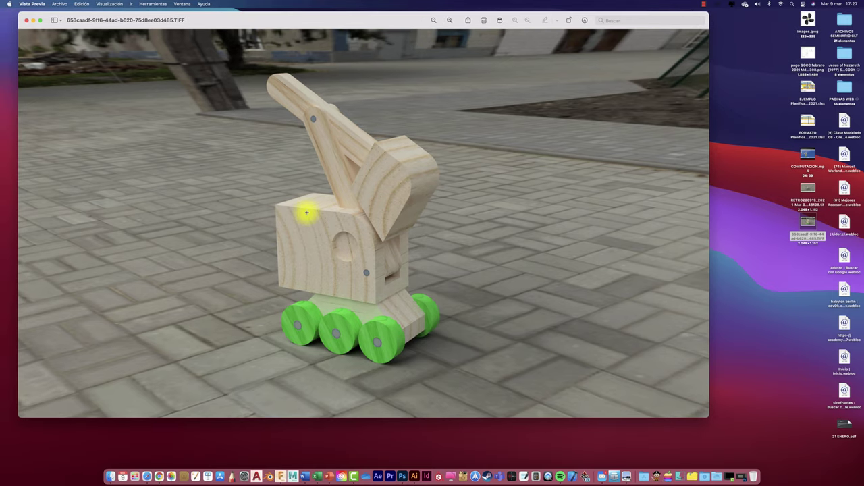
click(27, 20)
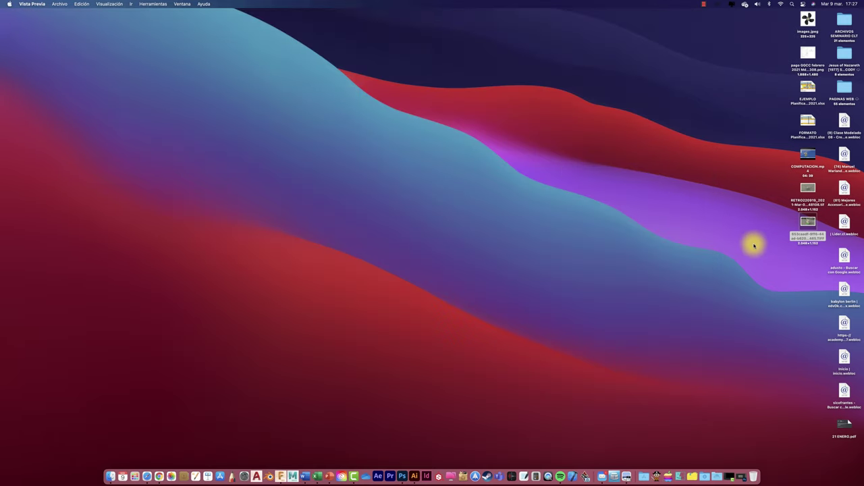
right_click(808, 221)
mouse_move(680, 233)
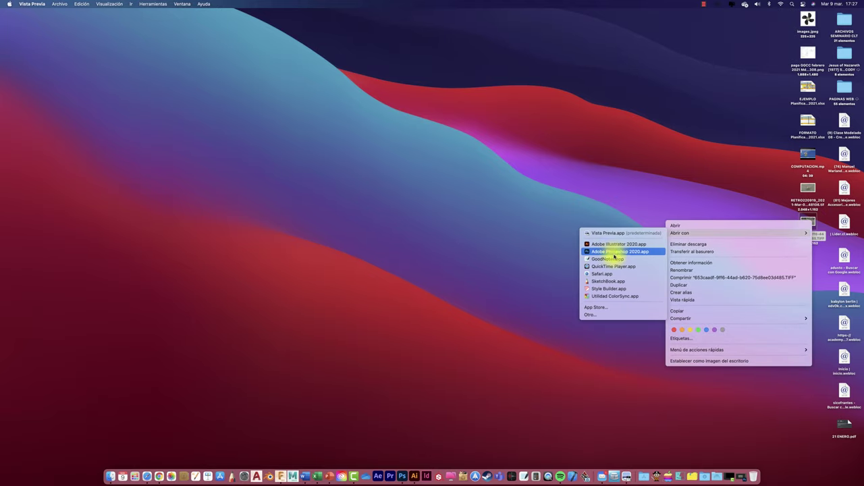
click(615, 251)
Apply Brillo/contraste with contrast 61 to the close-up render, then quit Photoshop, answering the save prompt.
click(421, 274)
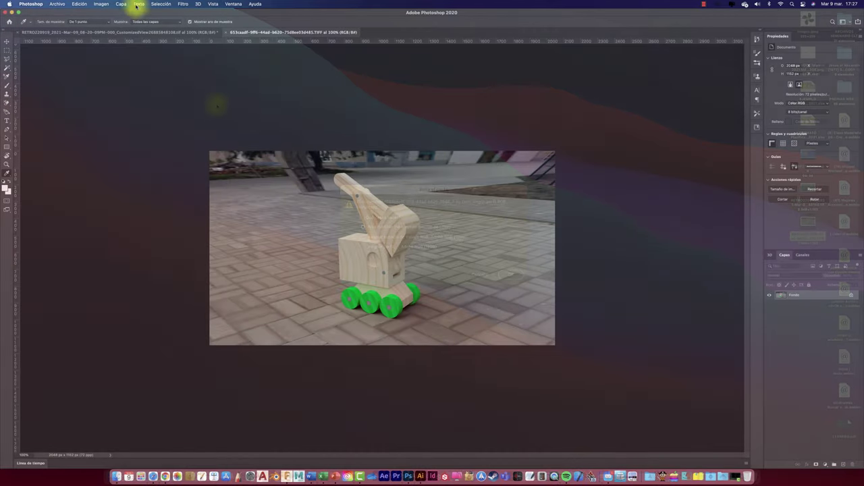
click(102, 4)
mouse_move(105, 22)
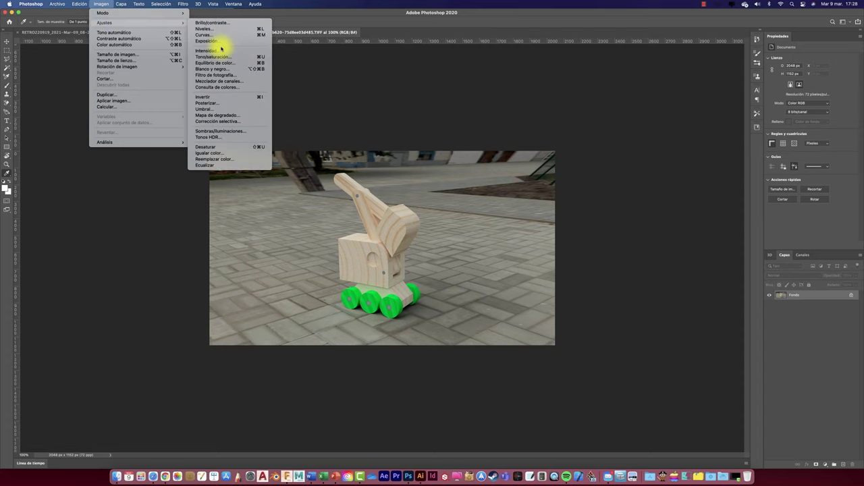
click(213, 22)
drag(468, 142, 496, 150)
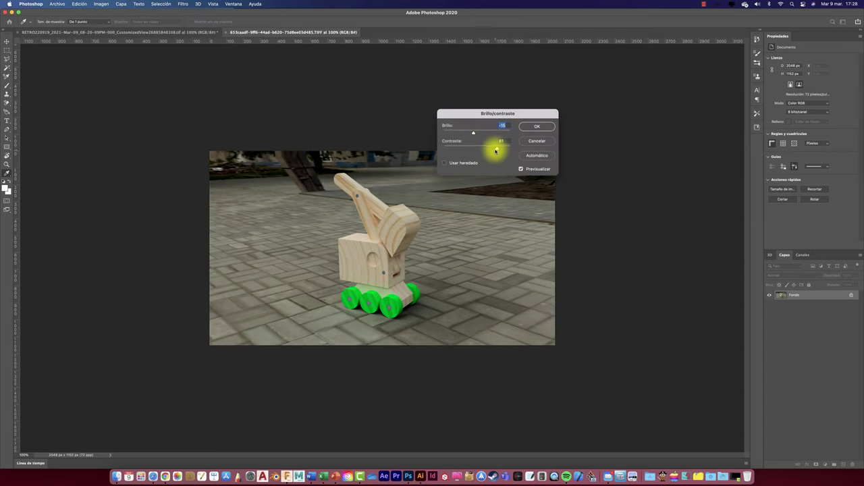
click(540, 127)
key(super+q)
click(437, 167)
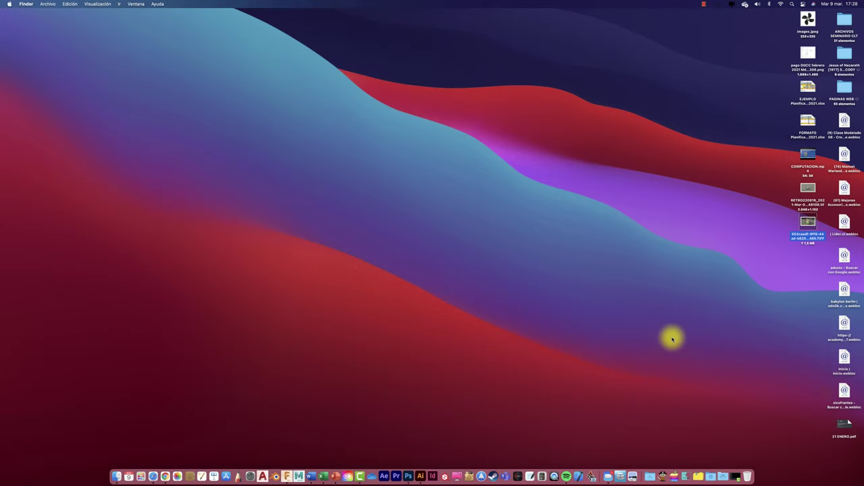
View the close-up TIFF full screen in Preview, close it, and close Fusion's Rendering Gallery viewer.
double_click(809, 223)
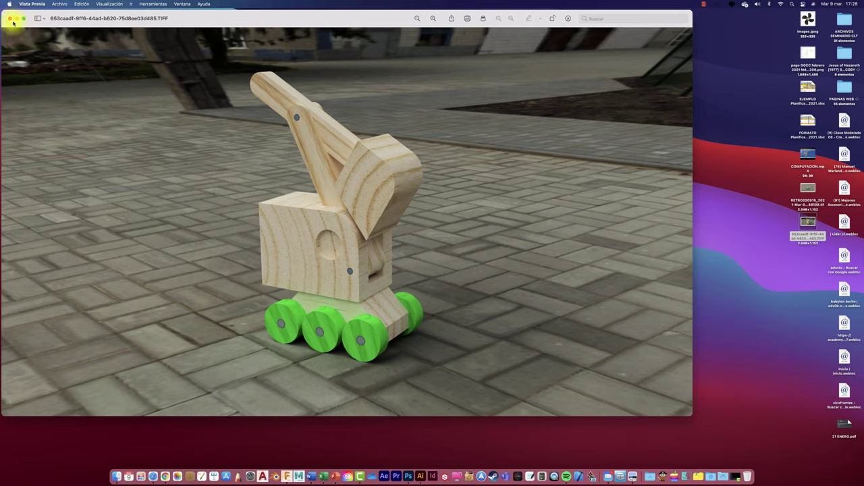
click(24, 18)
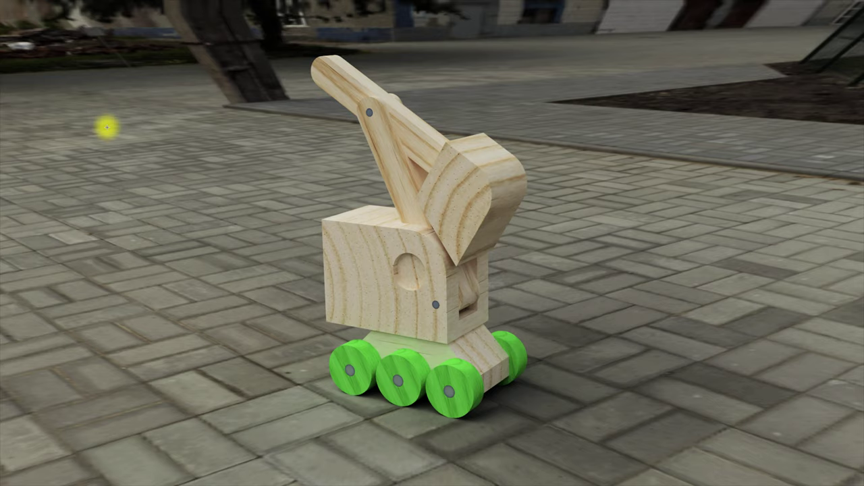
key(Escape)
click(10, 21)
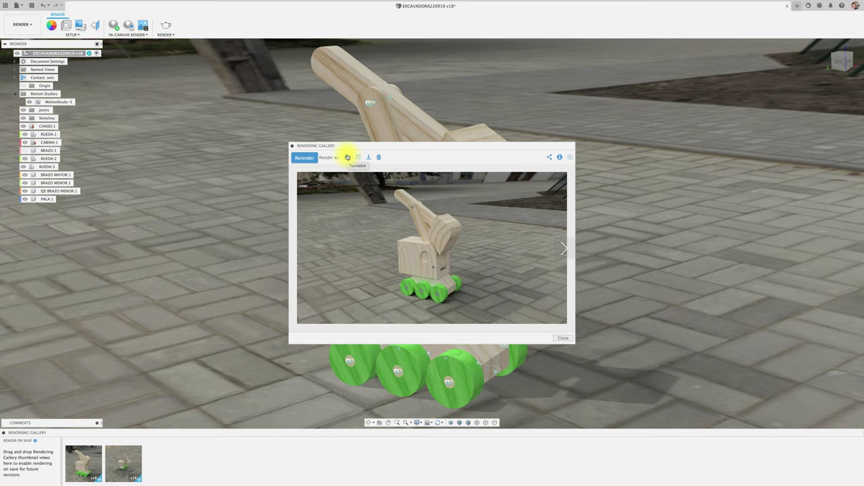
click(564, 338)
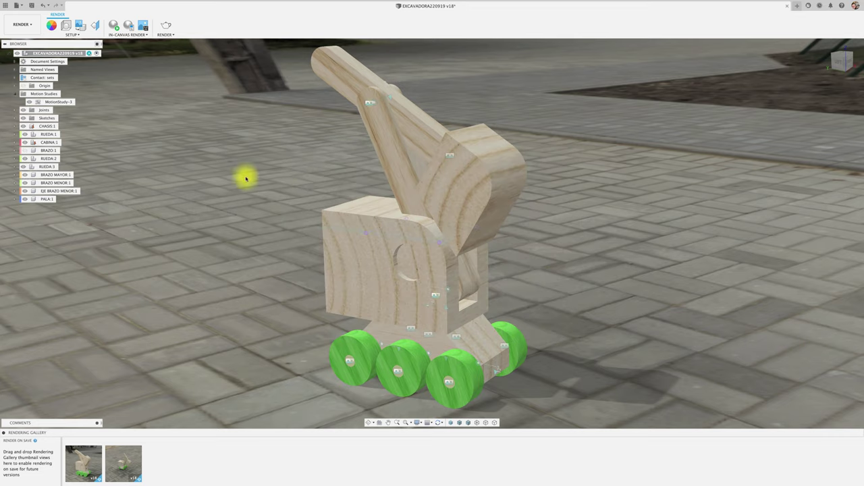